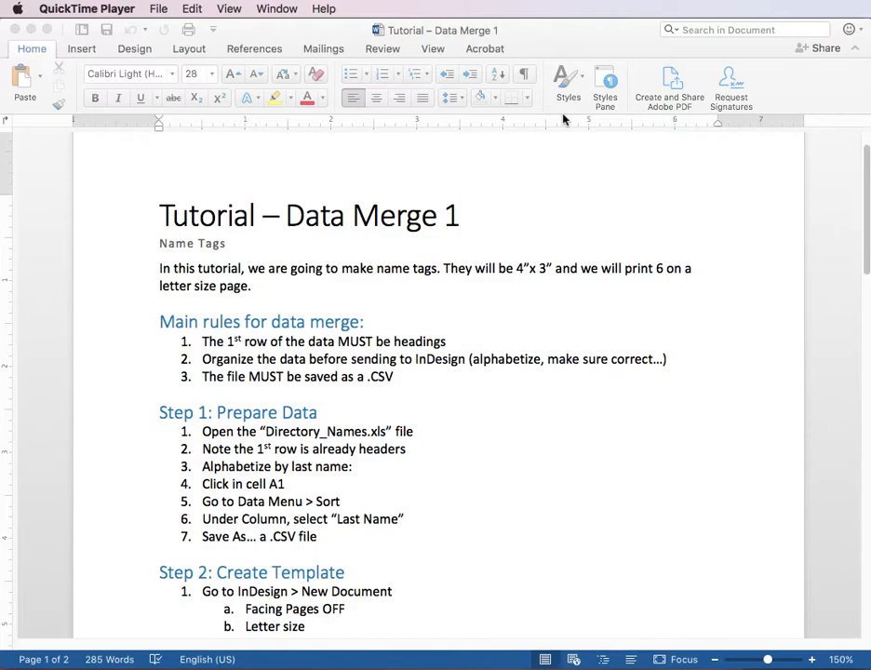
Compare the main data merge rules in the Word tutorial with the header row of the Directory_Names workbook in Excel
key("super+Tab")
key("super+Tab")
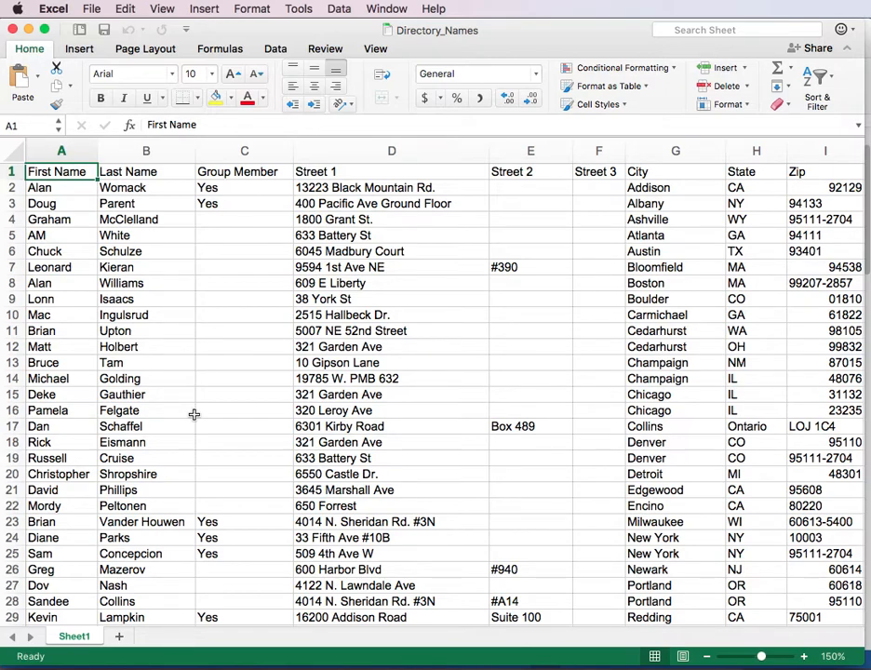
key("super+Tab")
key("super+Tab")
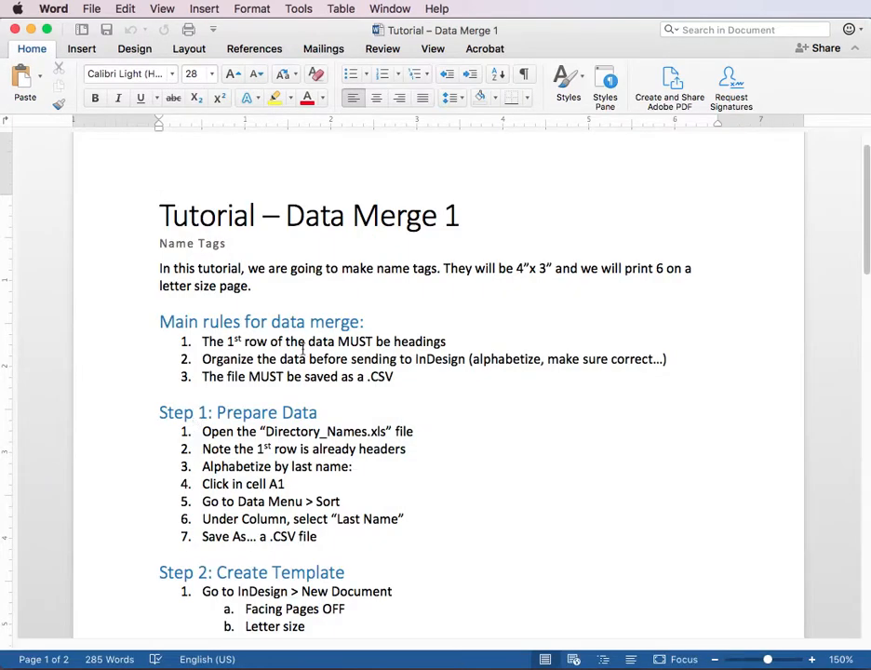
left_click_drag(447, 340, 314, 342)
key("super+Tab")
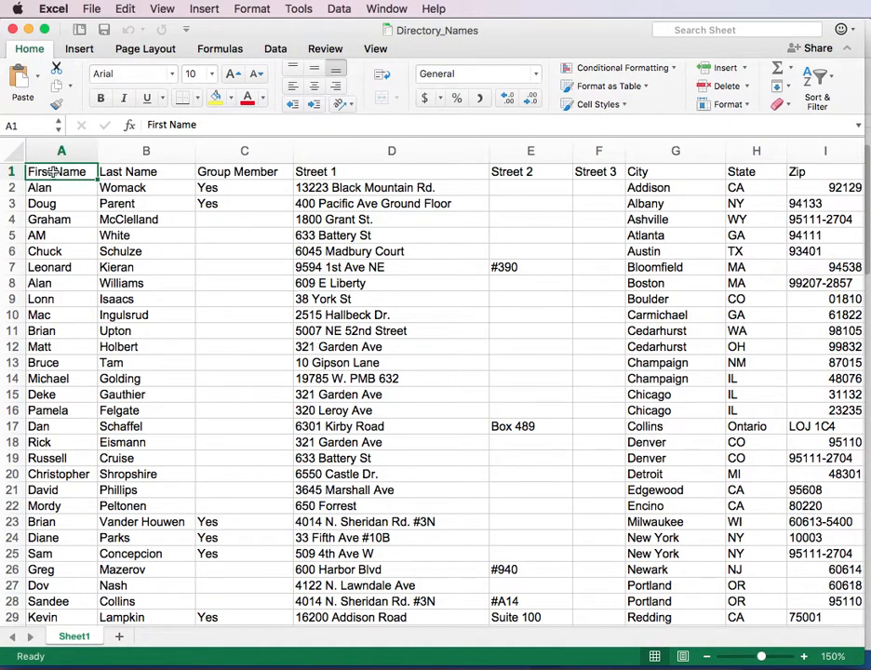
left_click(11, 171)
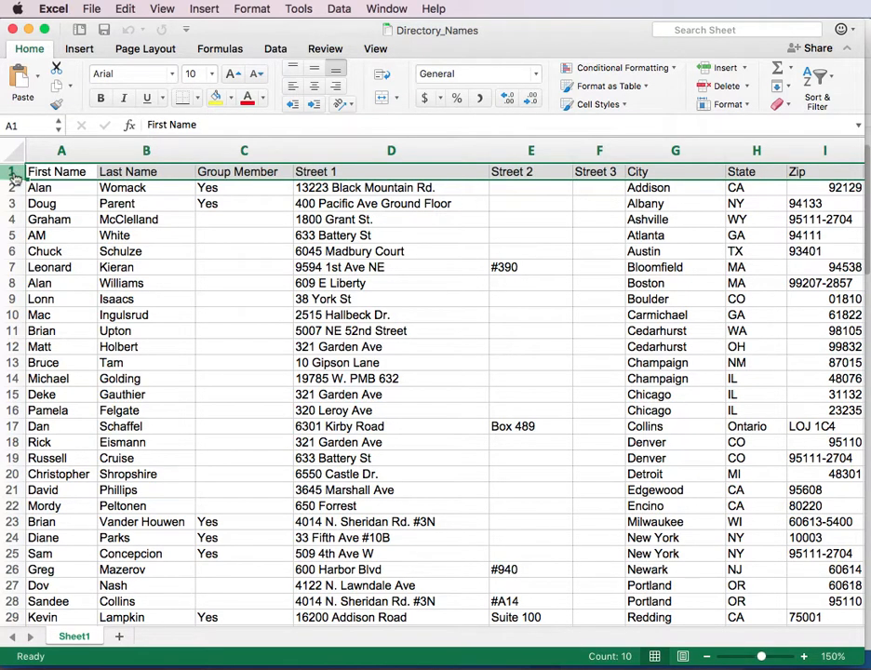
key("super+Tab")
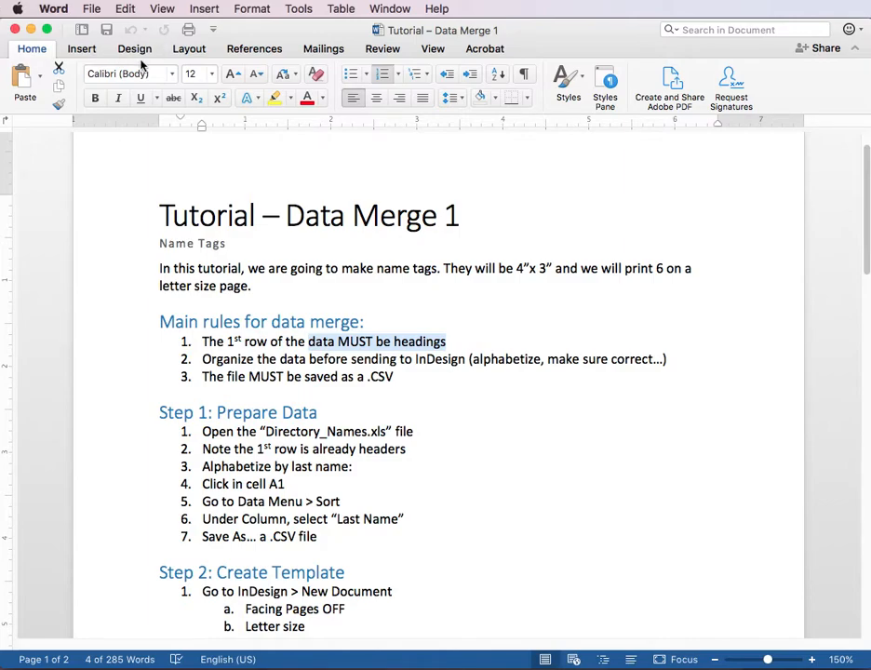
left_click(240, 358)
Switch to Excel and sort the directory list by Last Name from A to Z, keeping the header row in place
key("super+Tab")
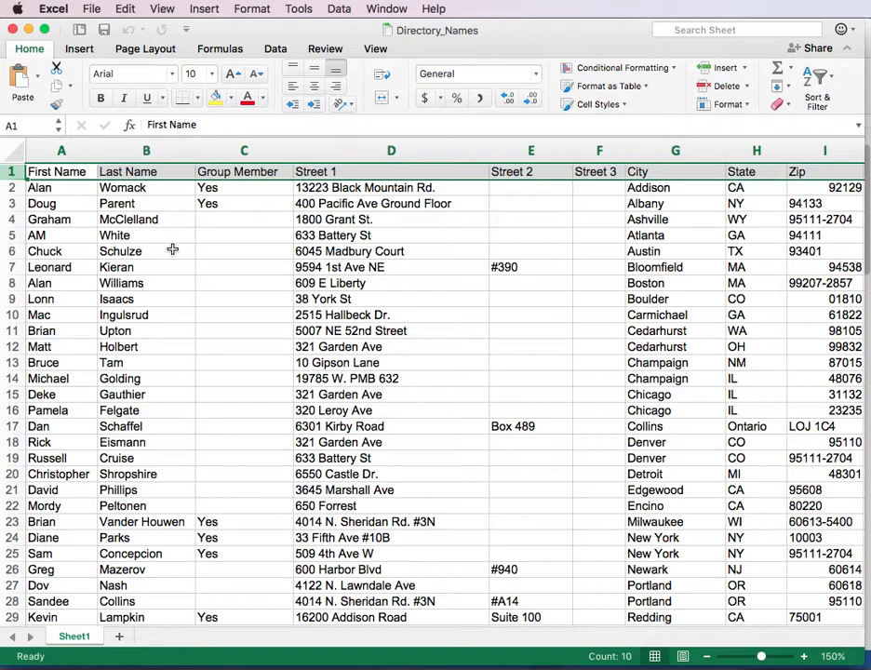
left_click(59, 169)
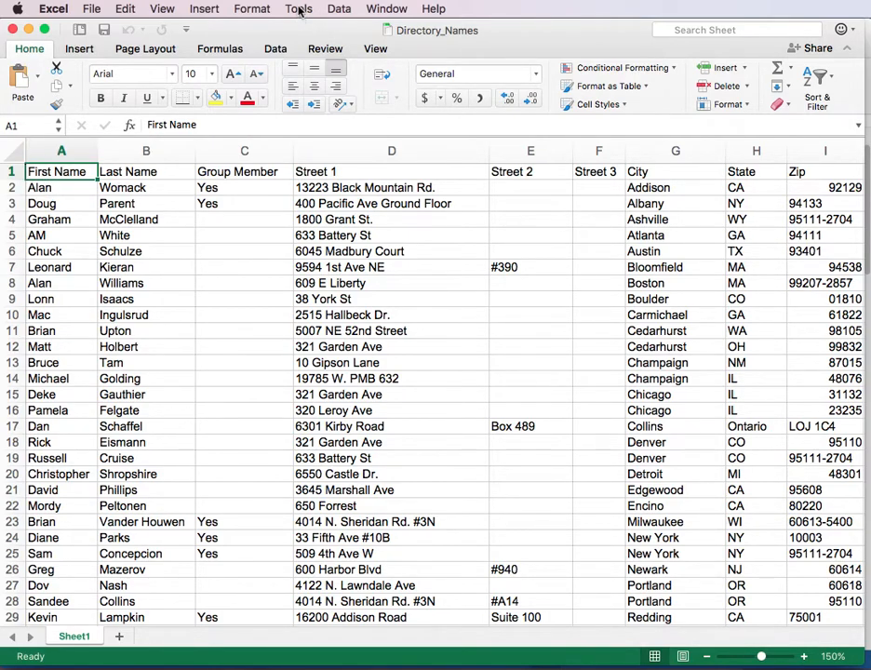
left_click(335, 9)
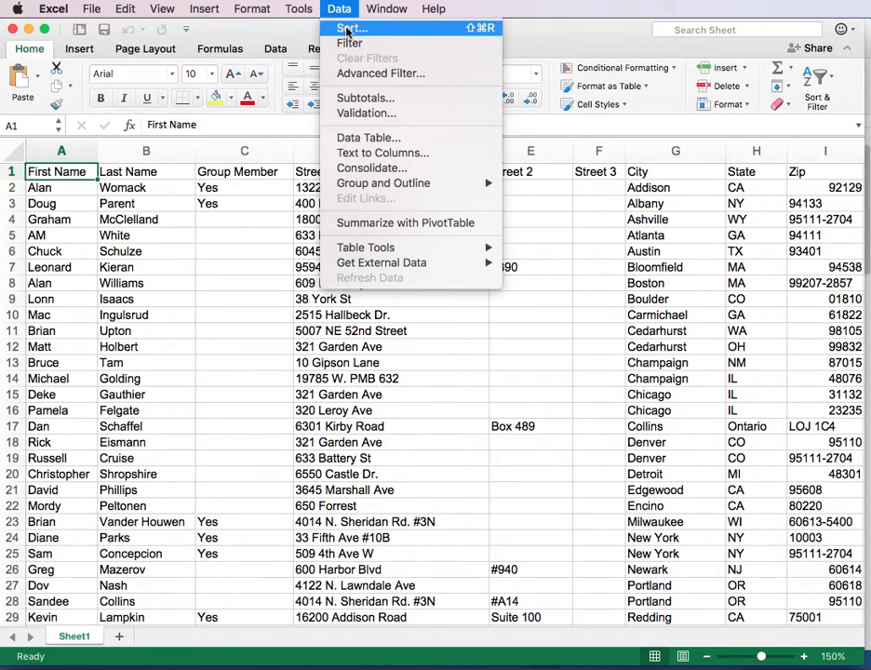
left_click(349, 29)
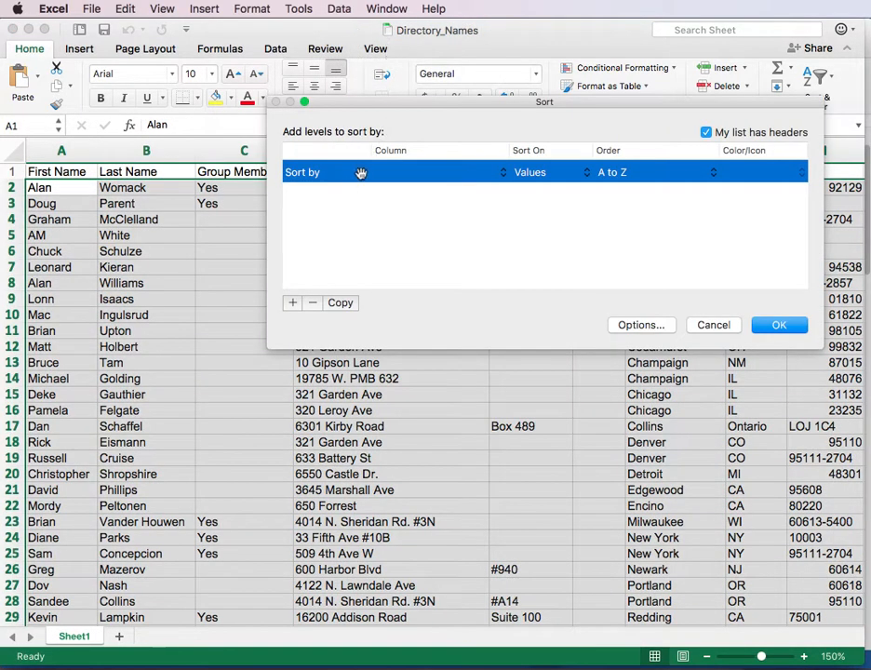
left_click_drag(389, 102, 302, 131)
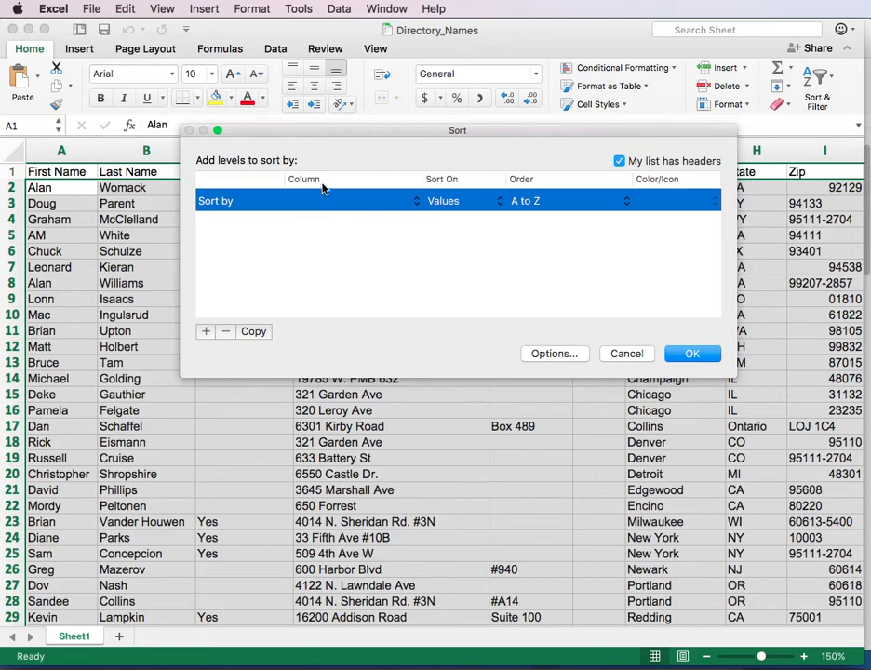
left_click(418, 203)
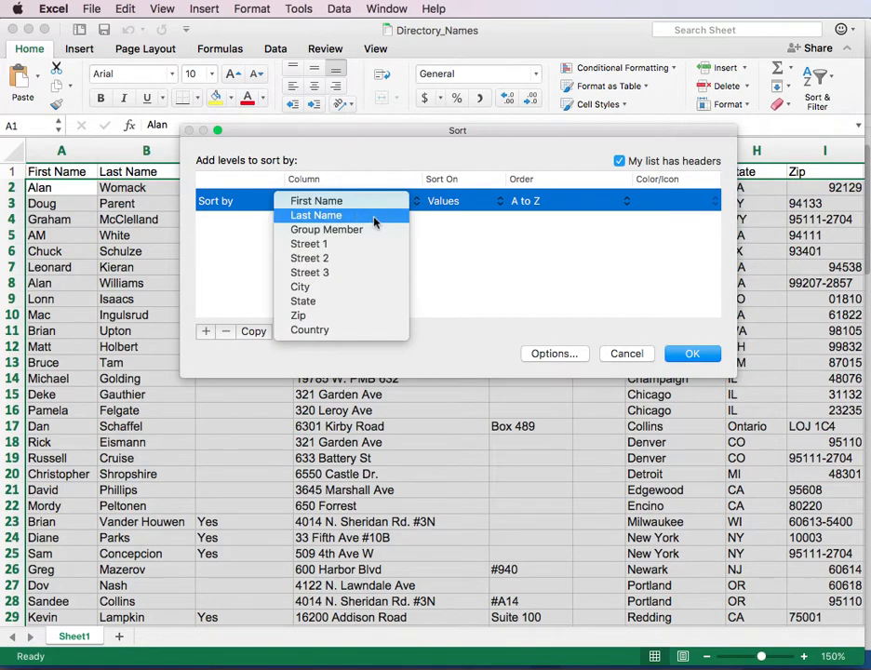
left_click(374, 218)
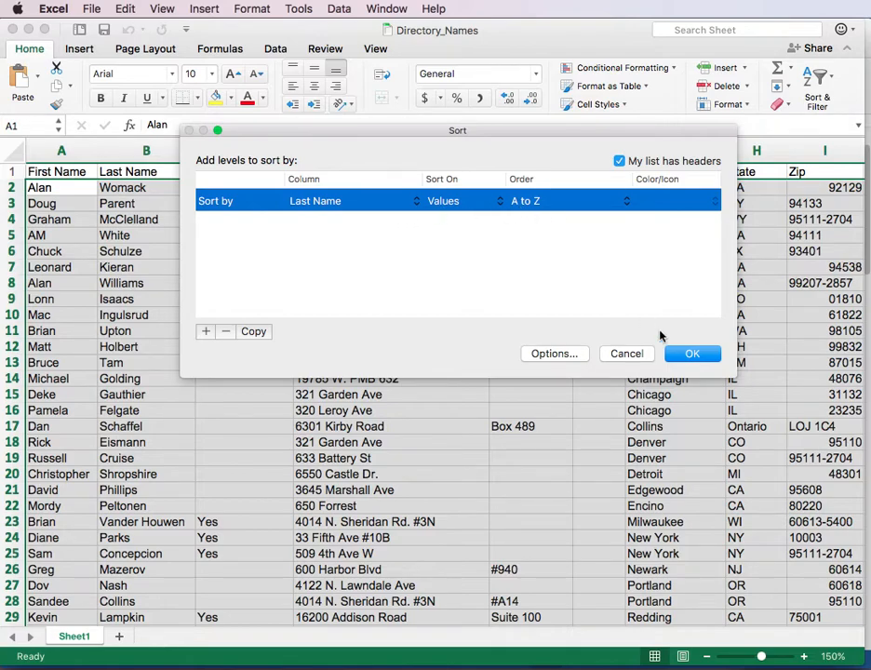
left_click(691, 353)
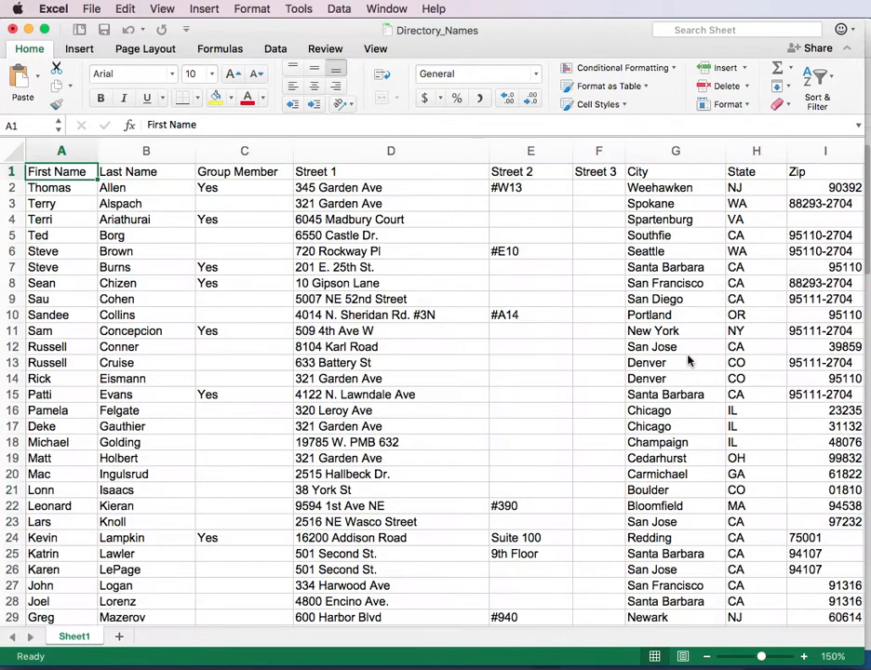
Check the alphabetical order of the Last Name column throughout the sorted list
left_click_drag(141, 188, 136, 559)
scroll(176, 273, "down", 3)
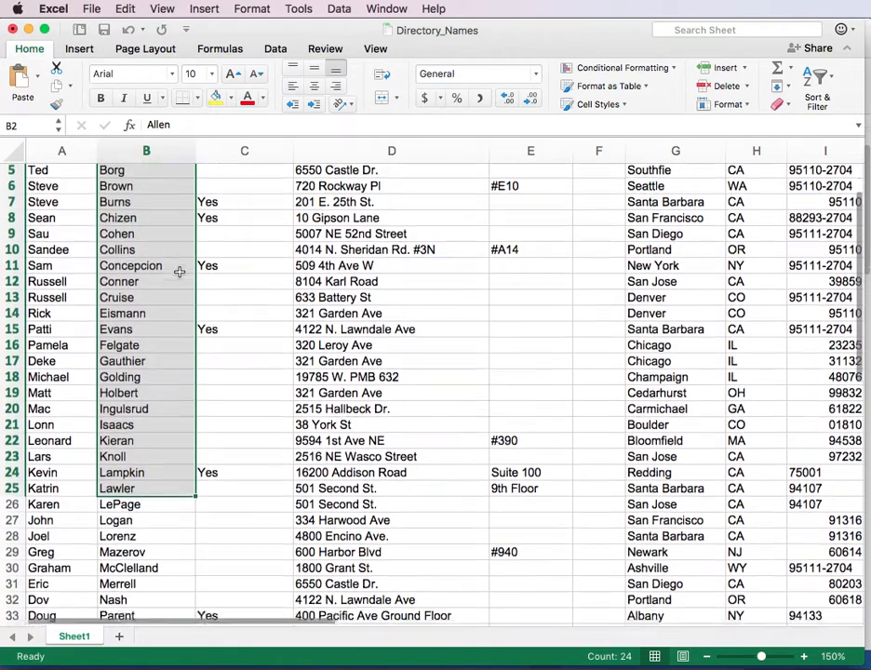
scroll(179, 271, "down", 10)
scroll(180, 272, "up", 10)
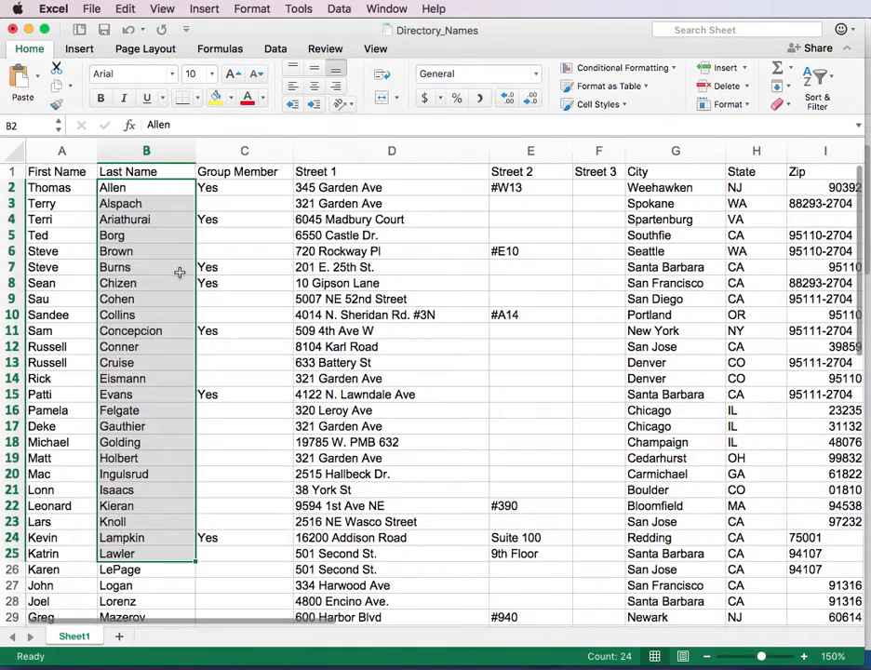
left_click(154, 245)
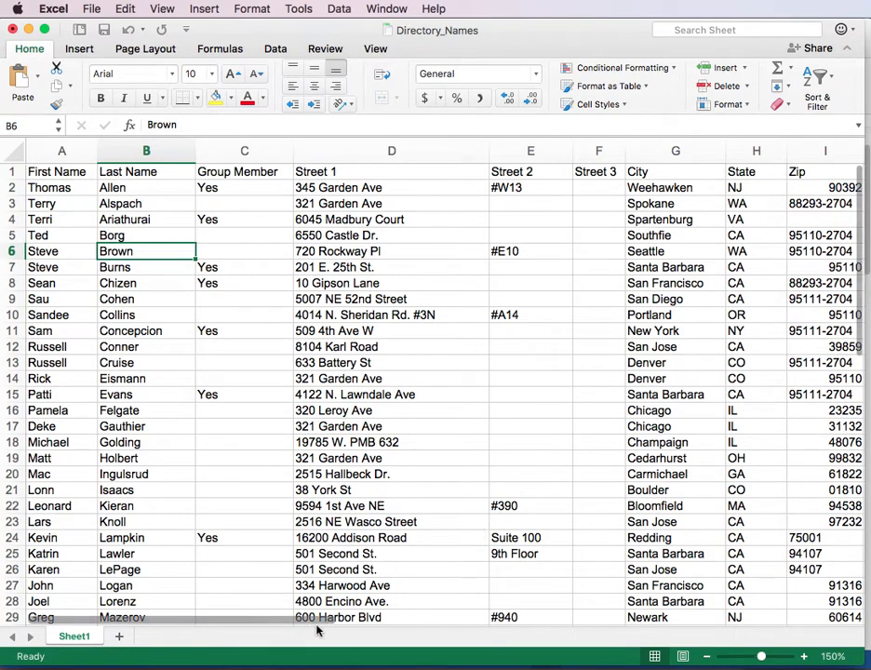
left_click_drag(194, 626, 122, 606)
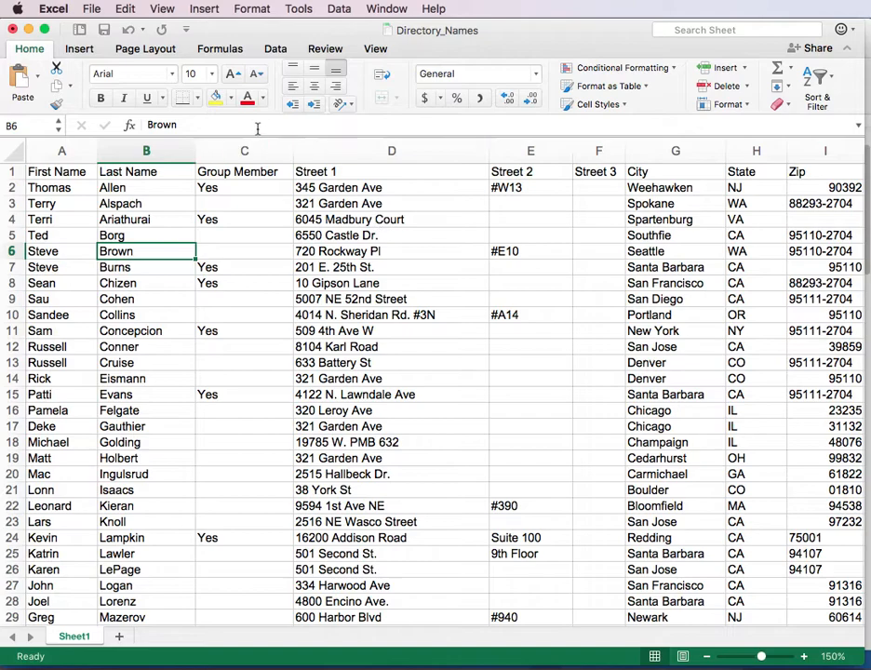
Save the workbook to the Desktop as Directory_Names.csv in Comma Separated Values format, and close it without saving further changes
left_click(92, 9)
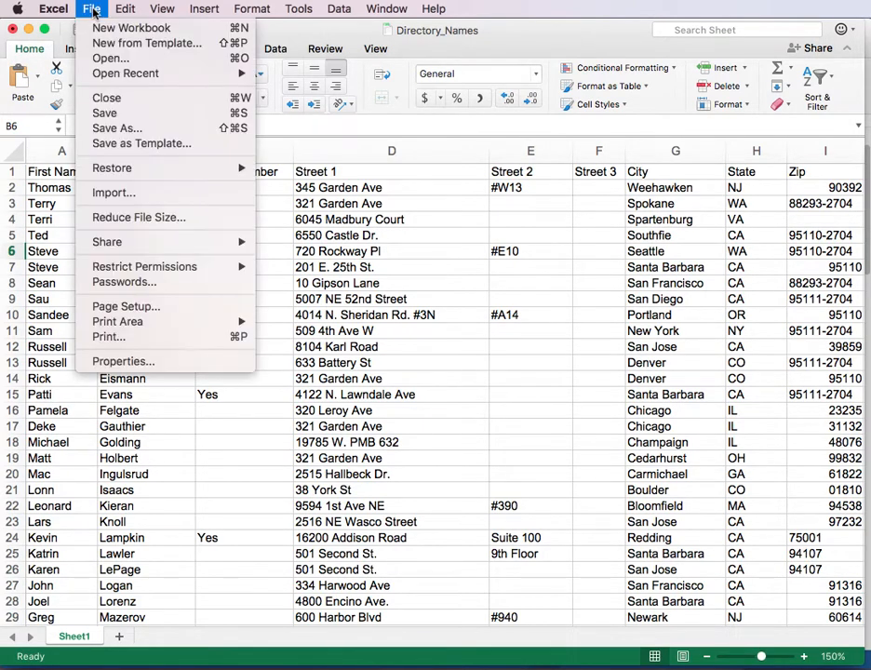
left_click(114, 130)
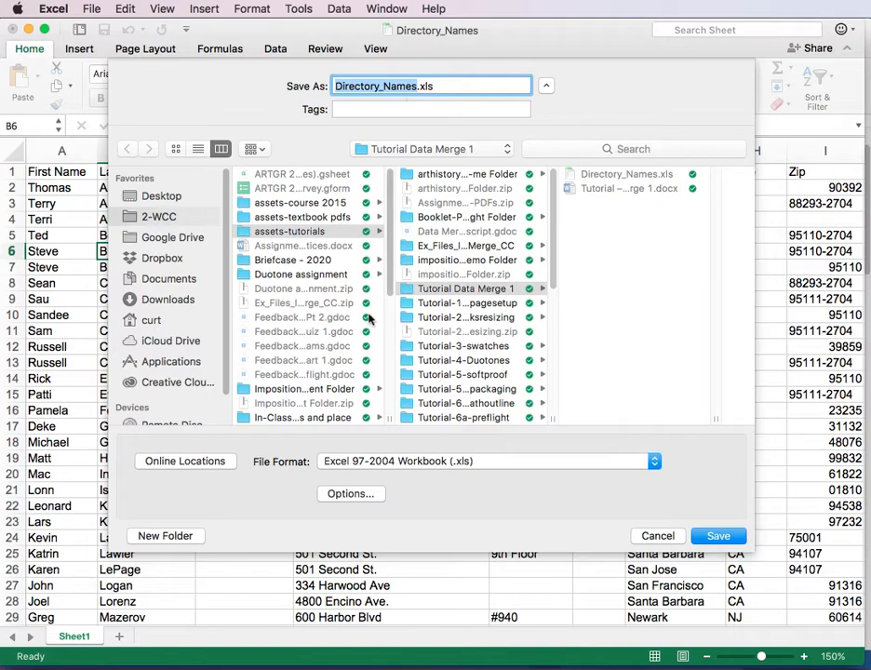
left_click(373, 463)
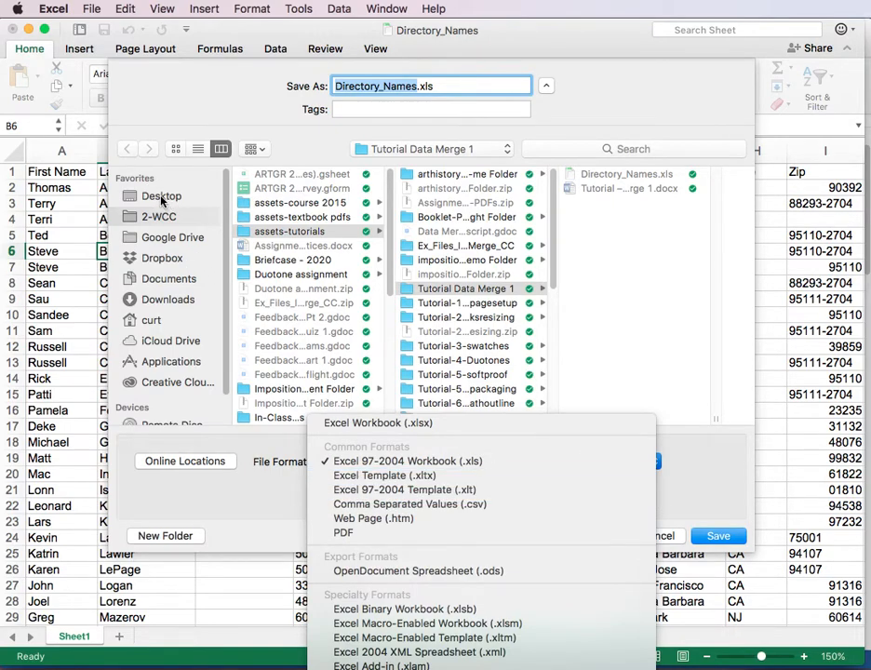
left_click(161, 197)
left_click(402, 463)
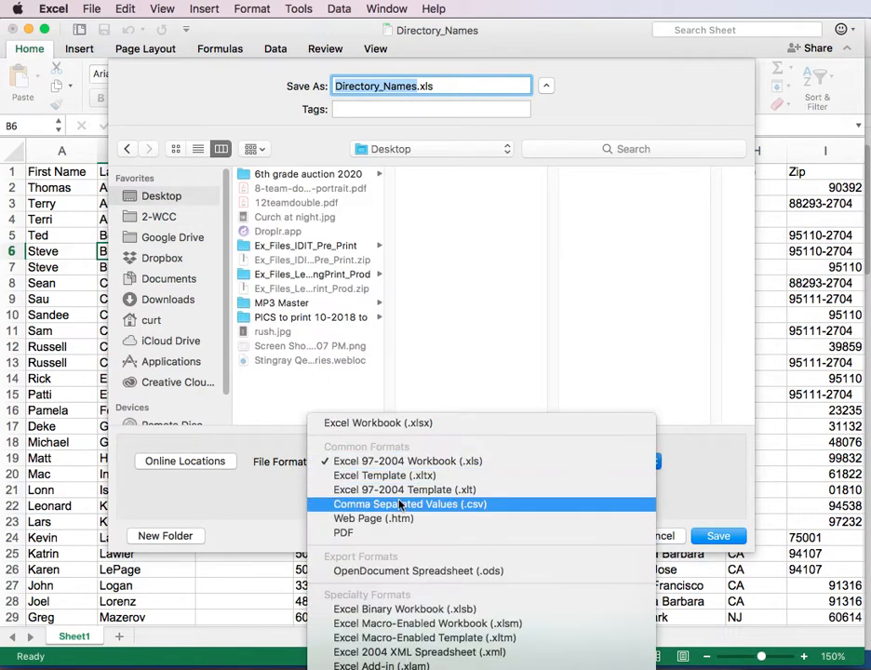
left_click(446, 509)
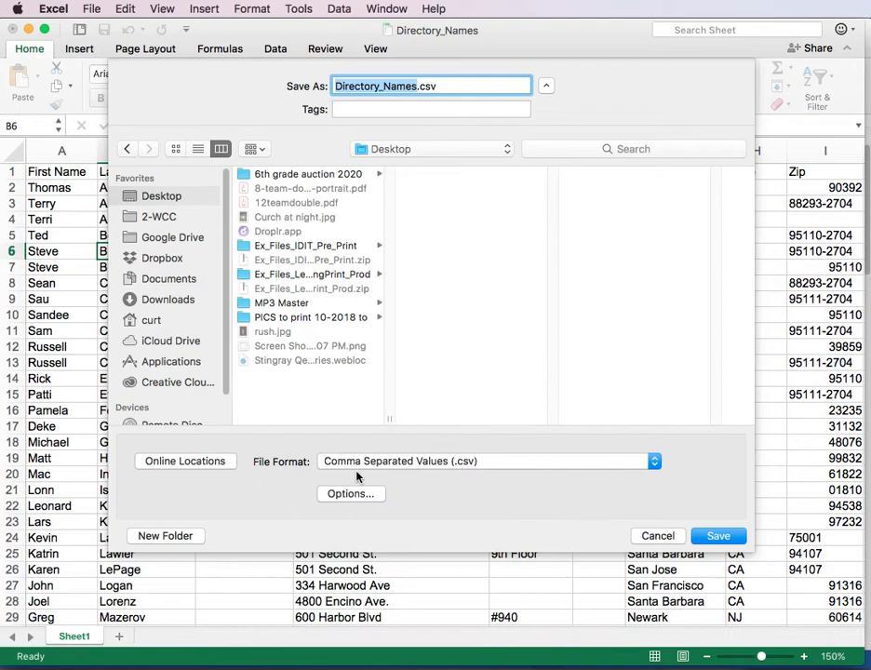
left_click(715, 537)
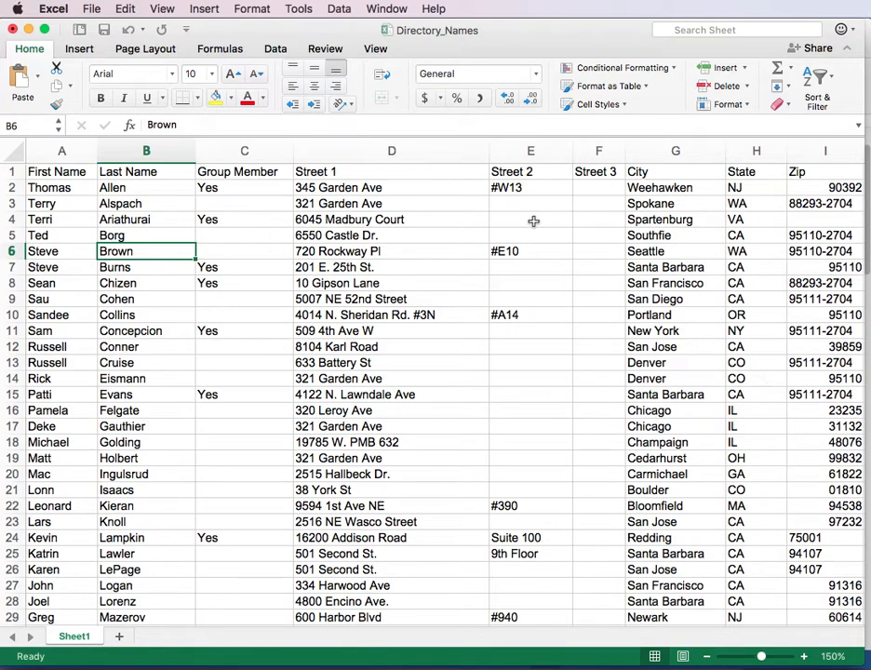
left_click(13, 29)
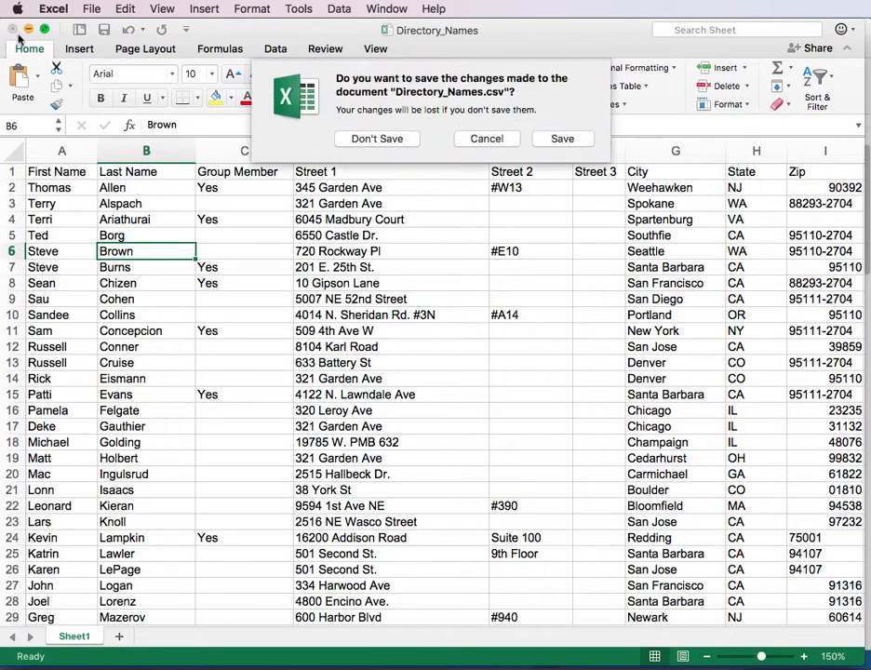
left_click(374, 140)
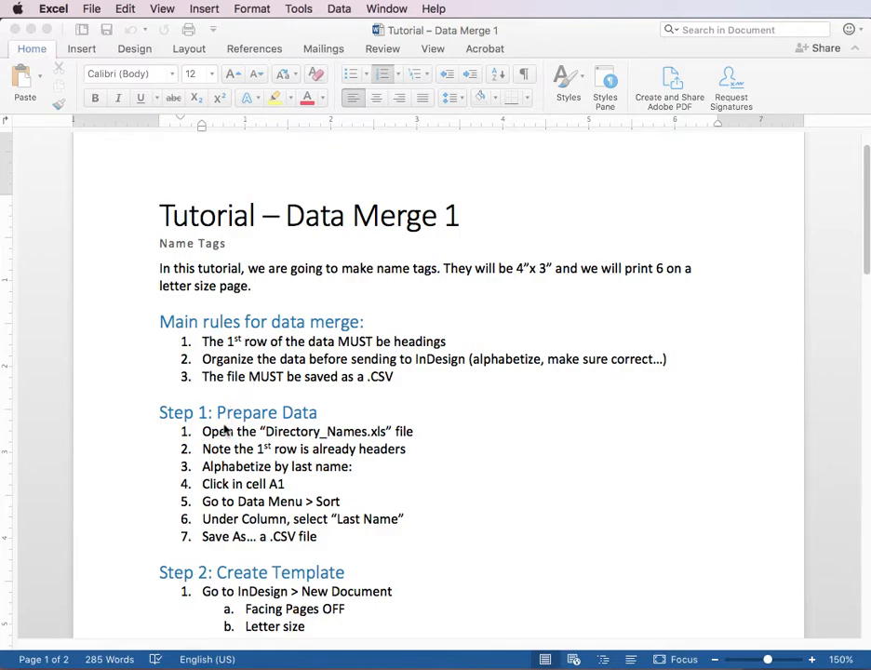
Review the Step 2: Create Template instructions in the Word tutorial document
scroll(257, 493, "down", 5)
scroll(256, 491, "down", 3)
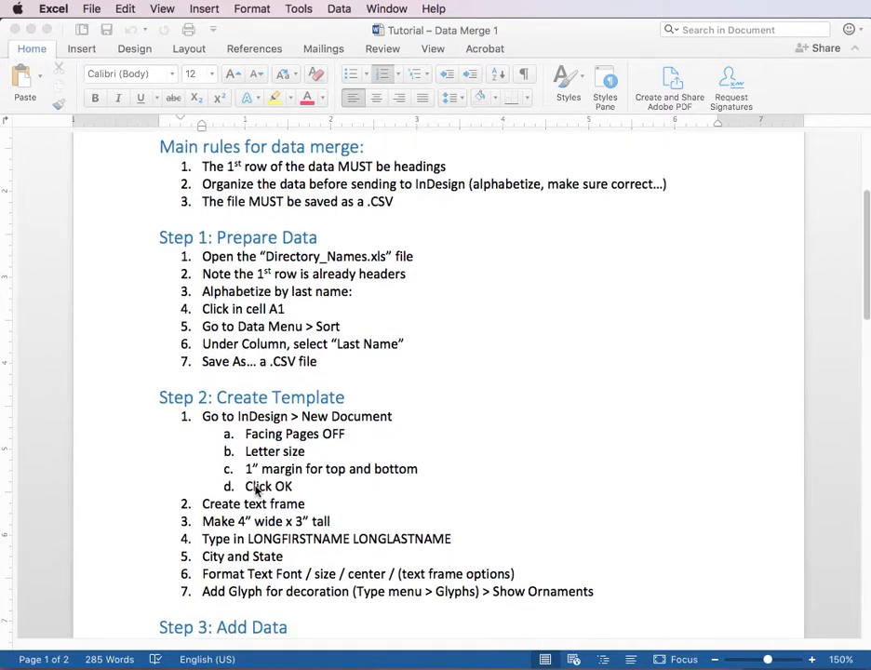
scroll(259, 490, "down", 1)
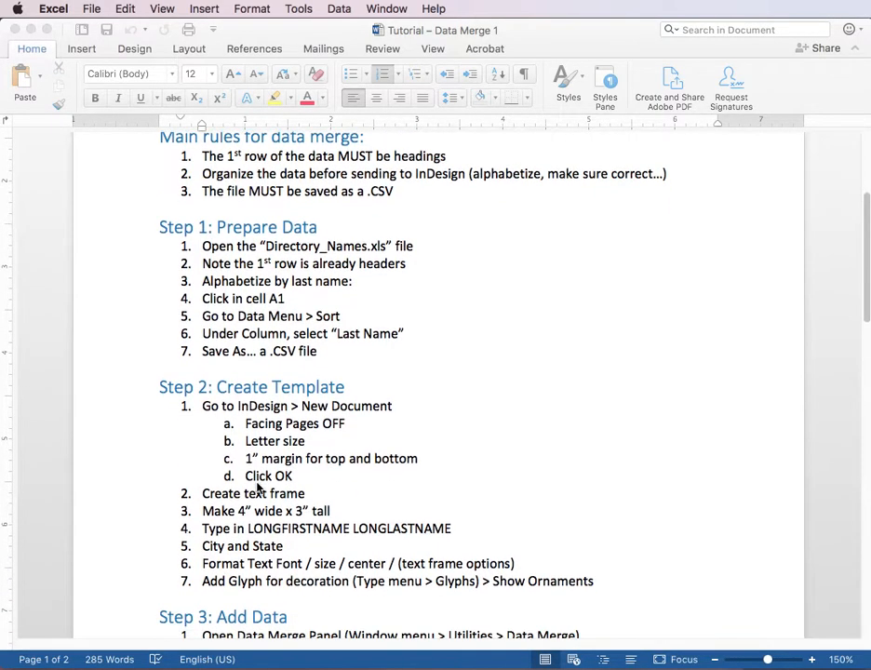